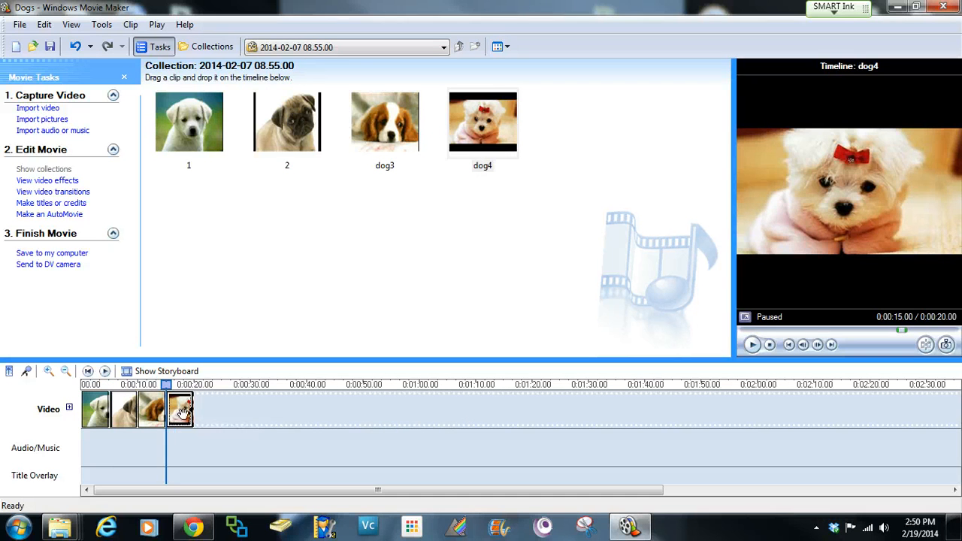
# Move the dog4 clip ahead of dog3 on the timeline so it becomes the third picture
pyautogui.moveTo(180, 409); pyautogui.dragTo(150, 412)
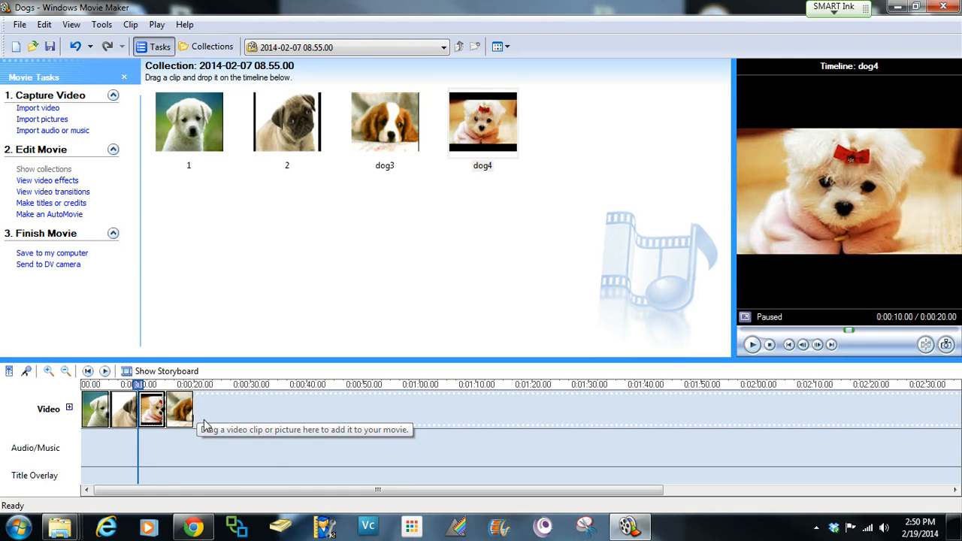
pyautogui.click(98, 414)
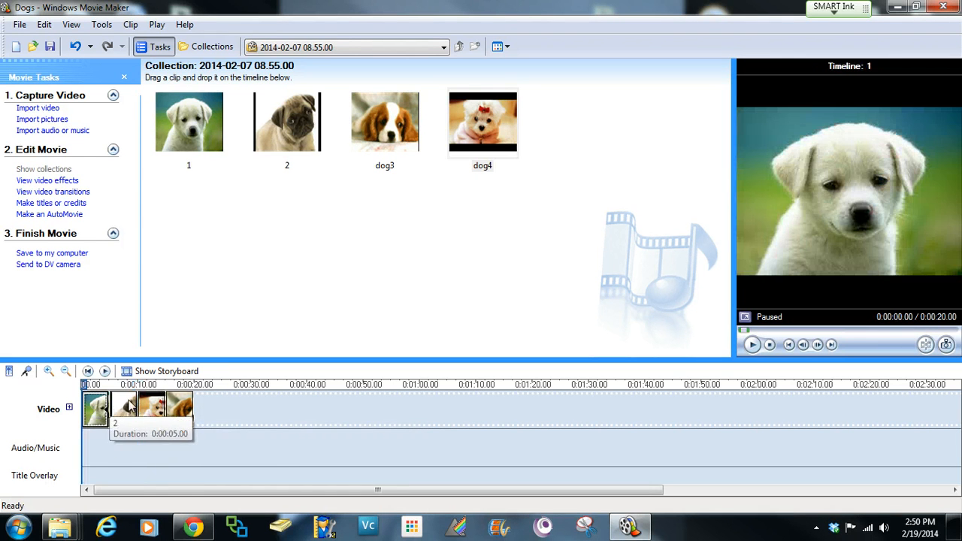
# Shorten the last timeline clip, dog3, to about 4 seconds by trimming its end
pyautogui.click(186, 413)
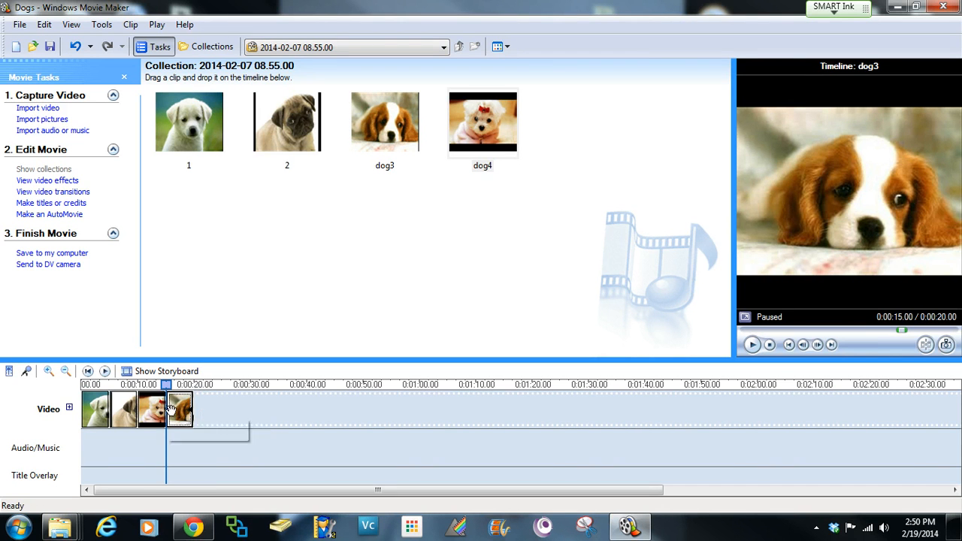
pyautogui.click(48, 372)
pyautogui.click(48, 372)
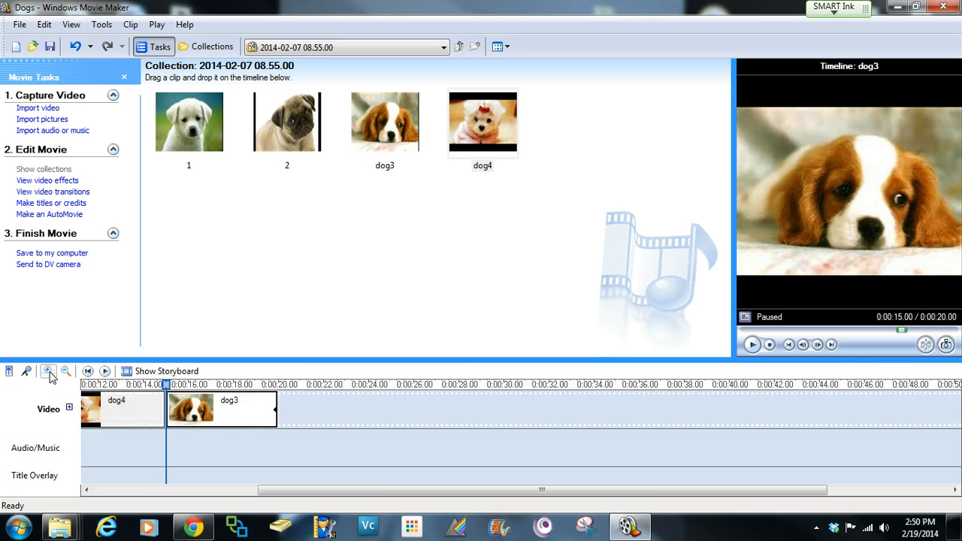
pyautogui.click(48, 372)
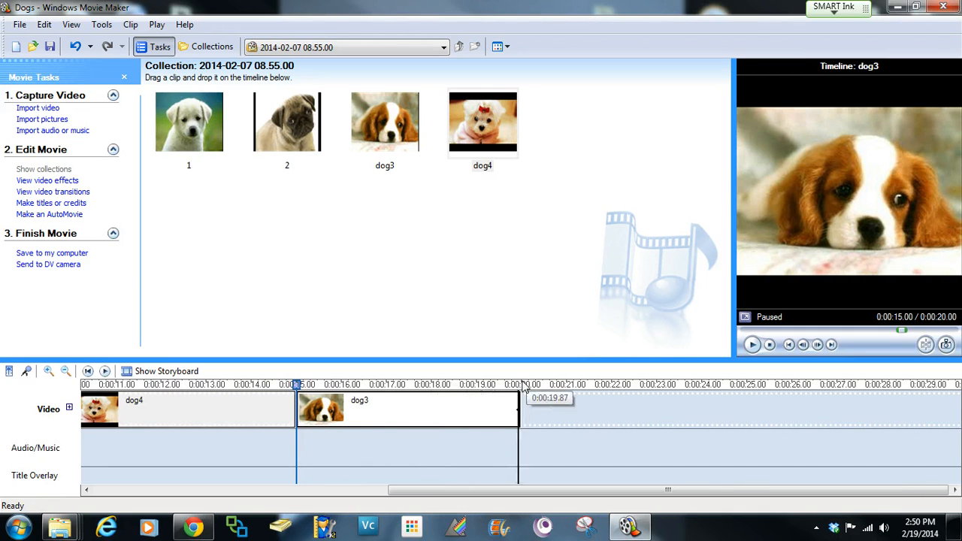
pyautogui.moveTo(519, 410); pyautogui.dragTo(475, 412)
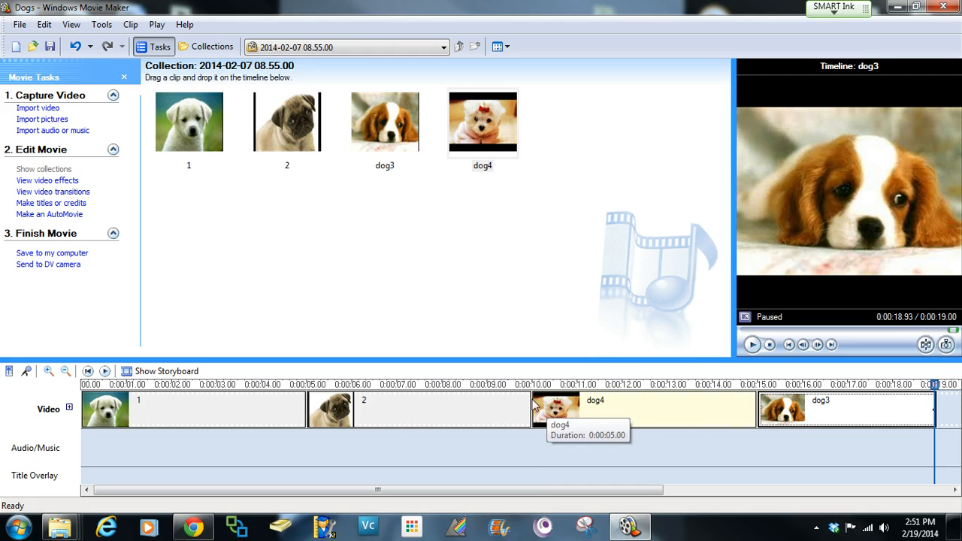
# Trim the ends of timeline clips dog4, 2 and 1 so each lasts about 4 seconds
pyautogui.click(740, 409)
pyautogui.moveTo(746, 409); pyautogui.dragTo(712, 416)
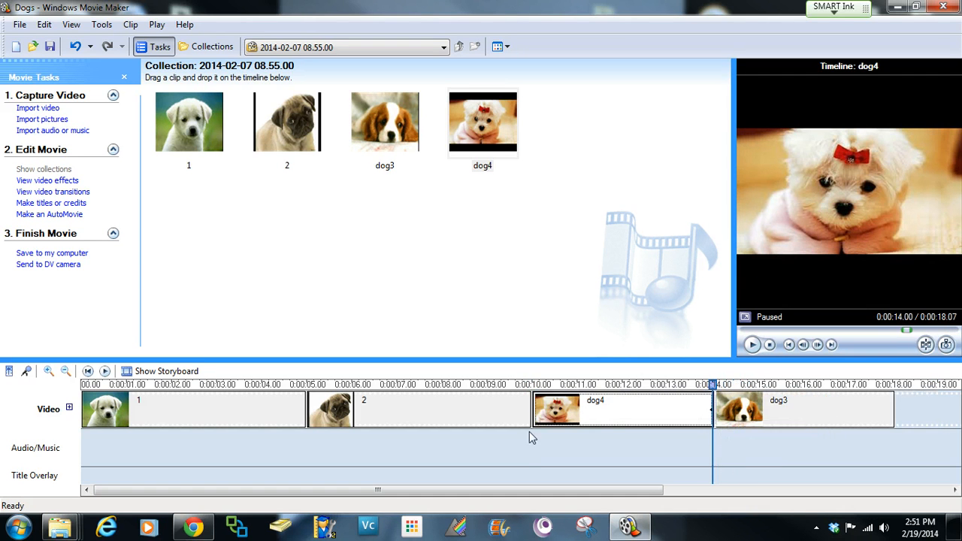
pyautogui.click(429, 410)
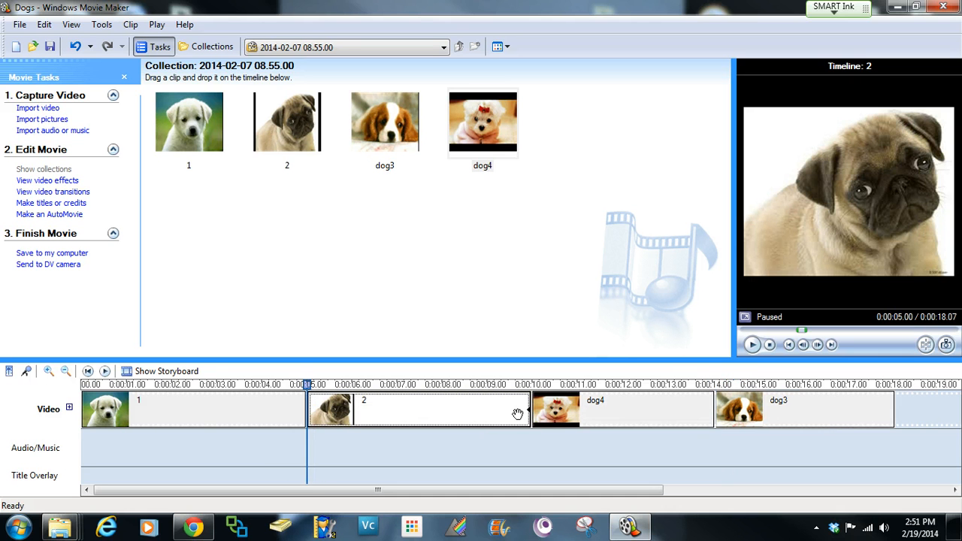
pyautogui.moveTo(528, 409); pyautogui.dragTo(481, 409)
pyautogui.click(251, 411)
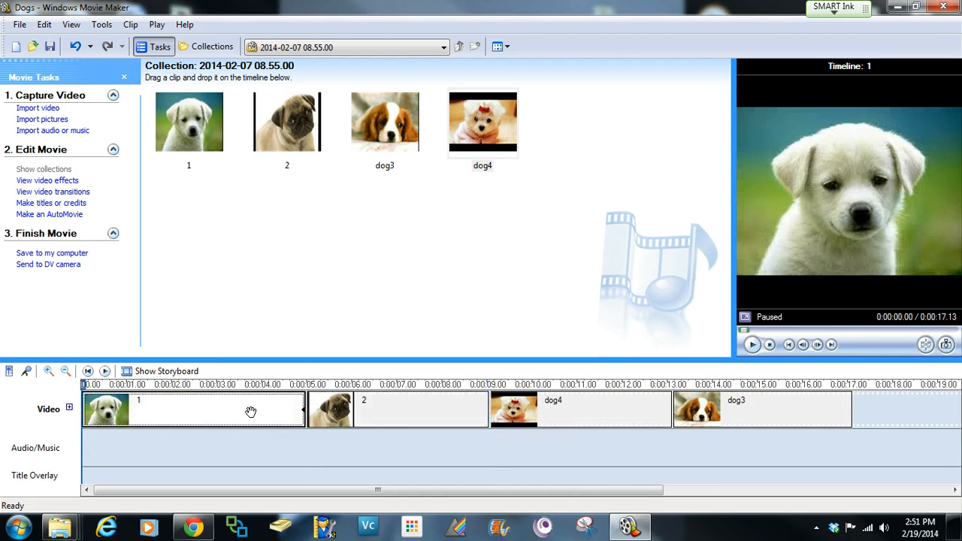
pyautogui.moveTo(303, 403); pyautogui.dragTo(261, 405)
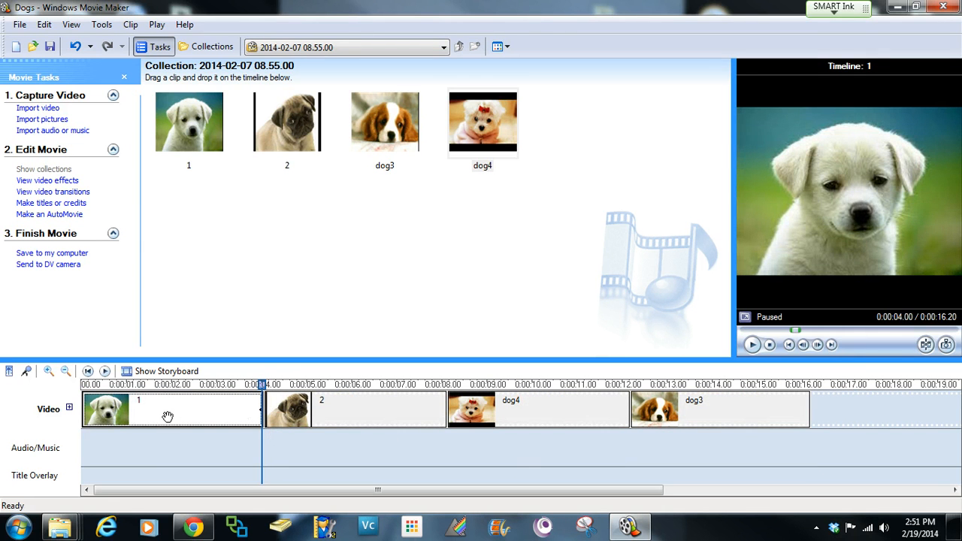
# Start a title on clip 1 at the beginning of the timeline with the text "Dogs"
pyautogui.click(45, 203)
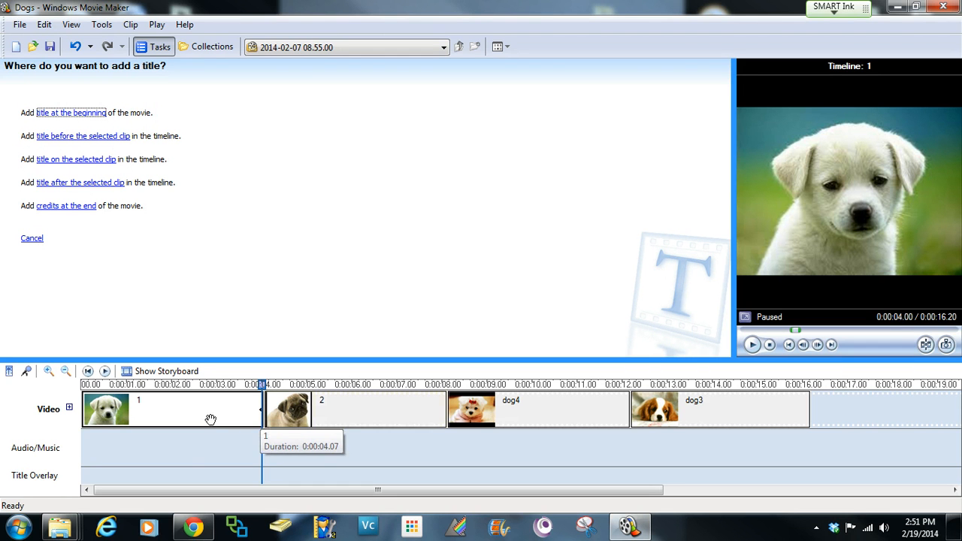
pyautogui.click(153, 399)
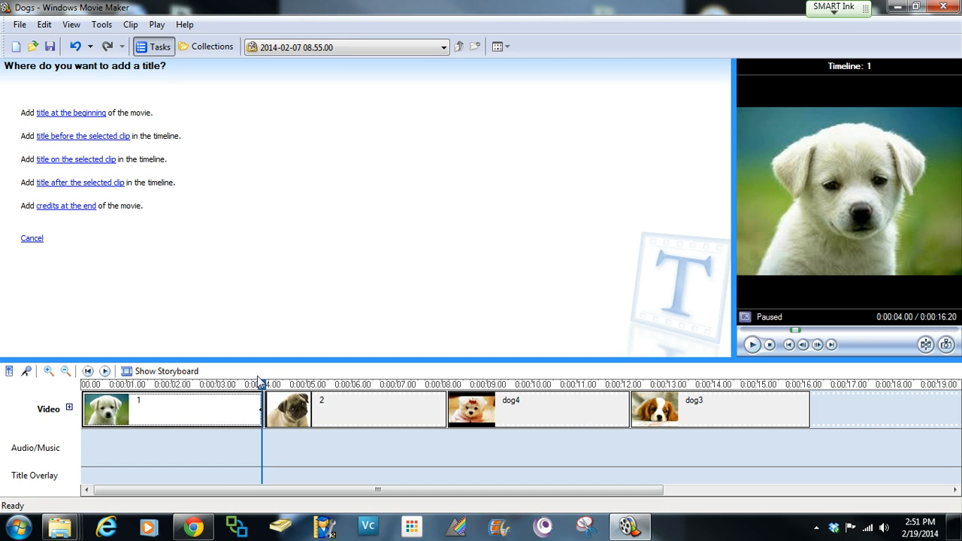
pyautogui.moveTo(259, 380); pyautogui.dragTo(85, 385)
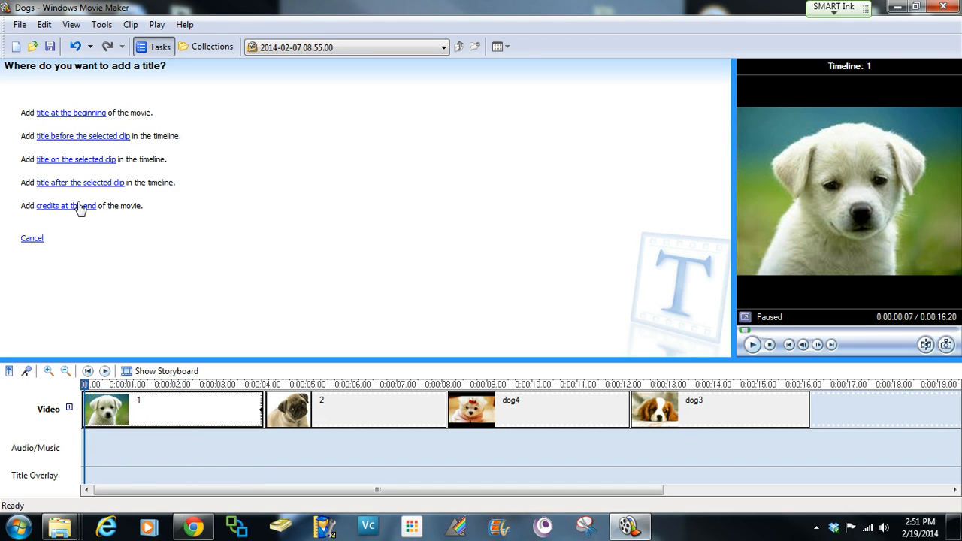
pyautogui.click(66, 161)
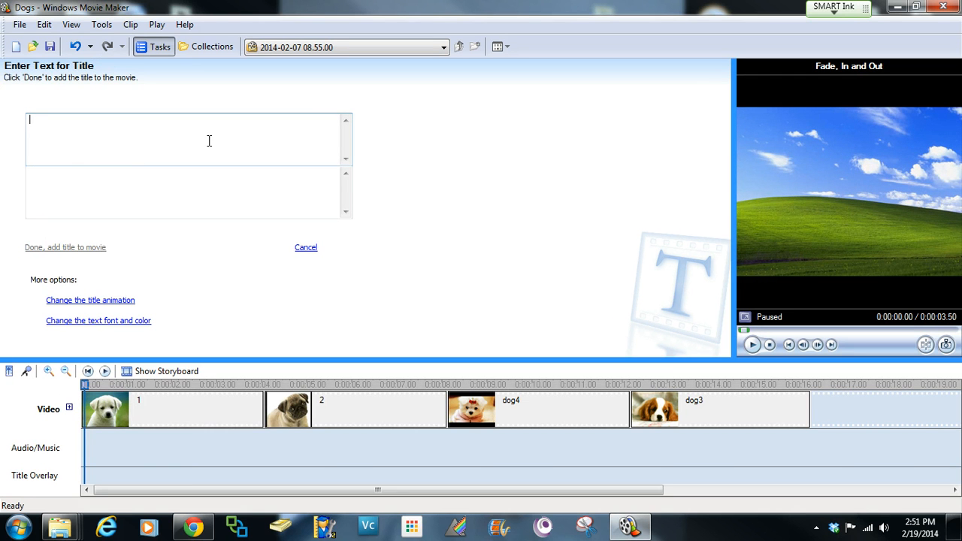
pyautogui.write('Dogs')
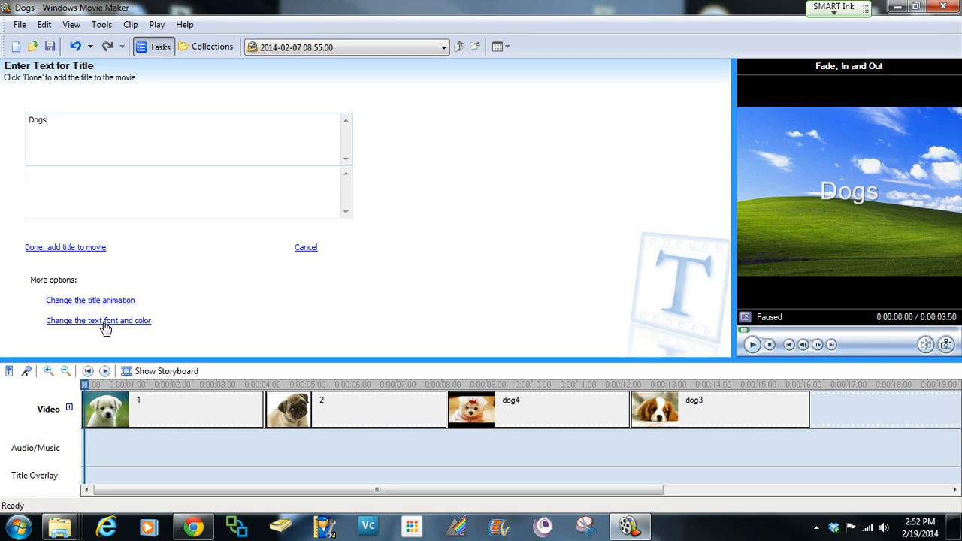
# Set the title's font to Minya Nouvelle
pyautogui.click(104, 322)
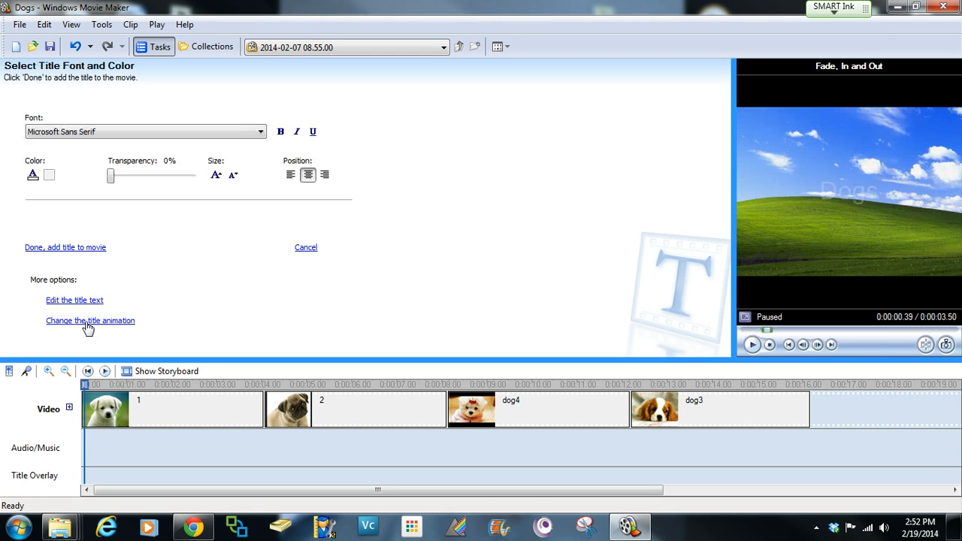
pyautogui.click(121, 134)
pyautogui.click(64, 178)
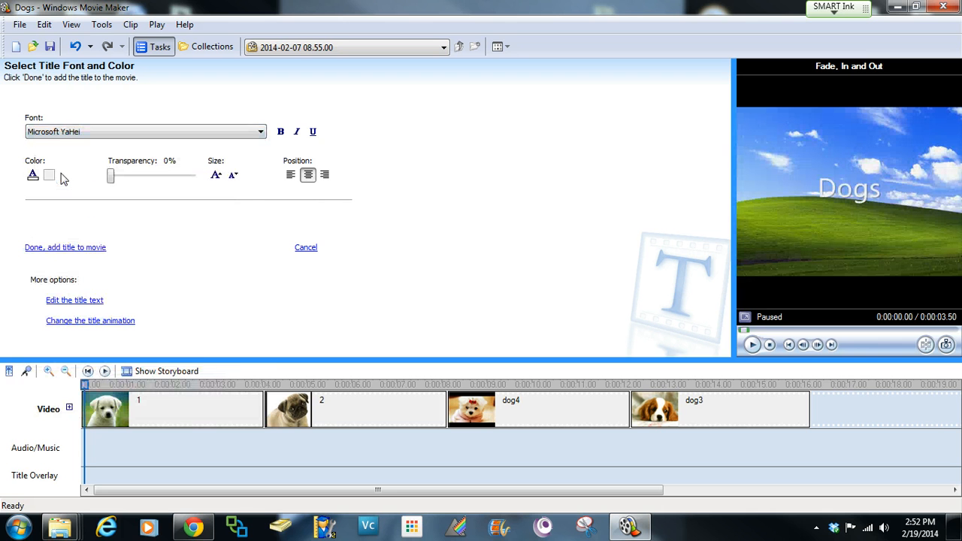
pyautogui.press('Down')
pyautogui.press('Down')
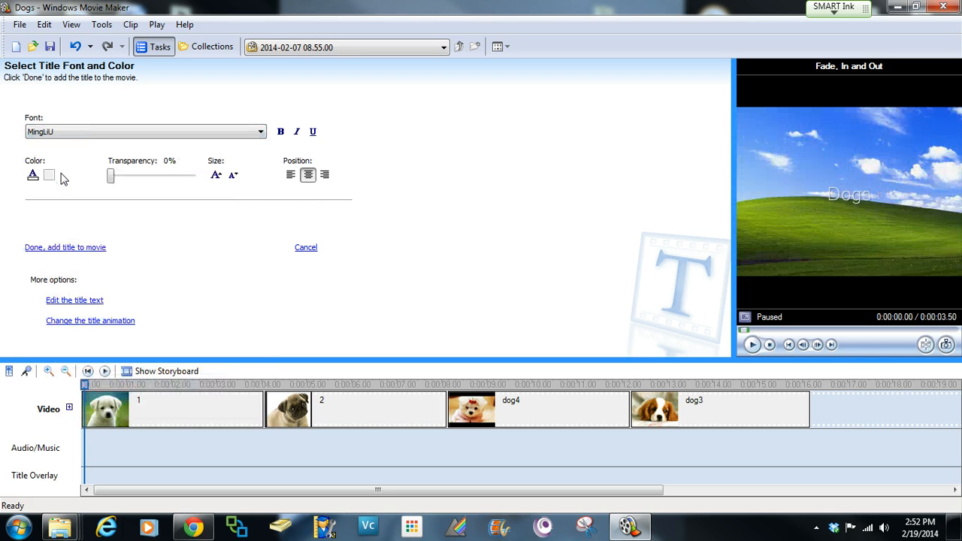
pyautogui.press('Down')
pyautogui.press('Down')
pyautogui.press('Down')
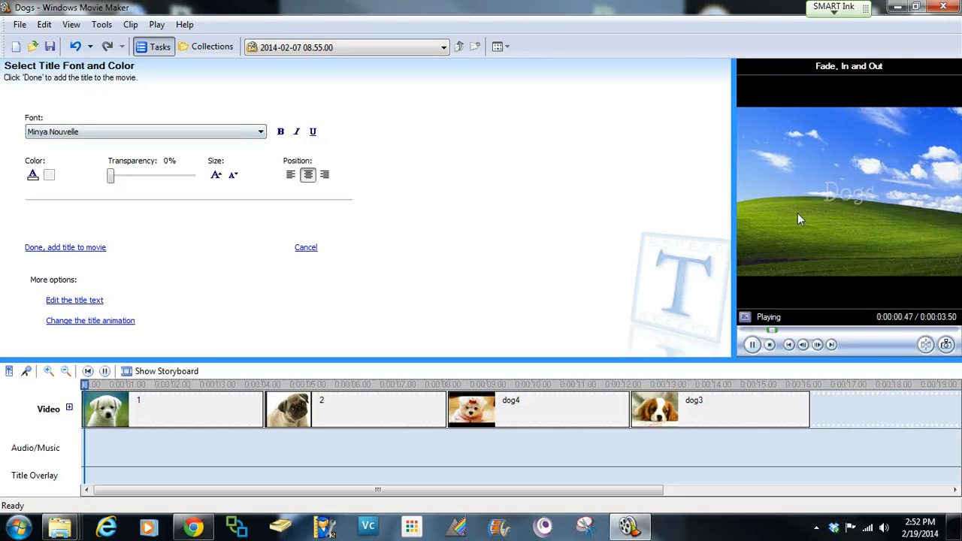
# Colour the title text dark purple and increase its size, keeping 0% transparency
pyautogui.click(32, 175)
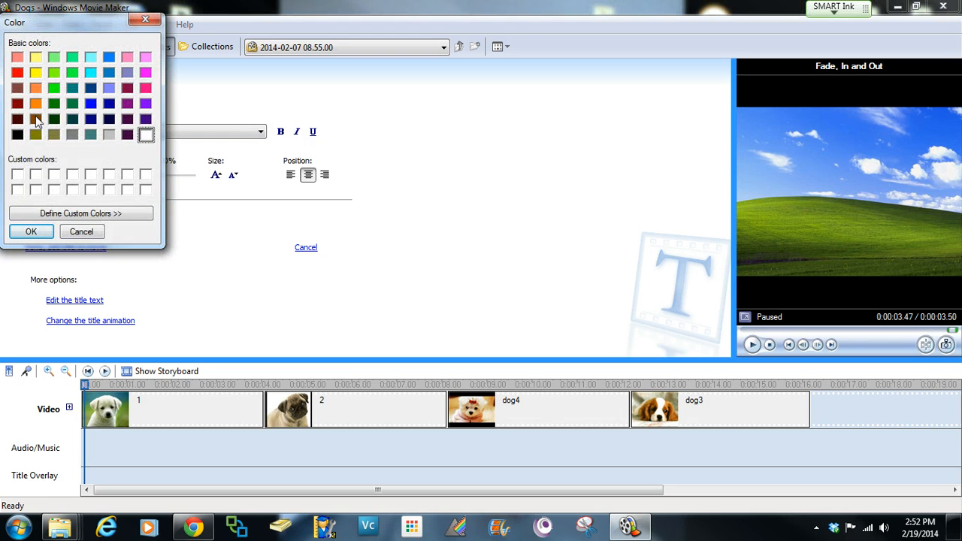
pyautogui.click(128, 135)
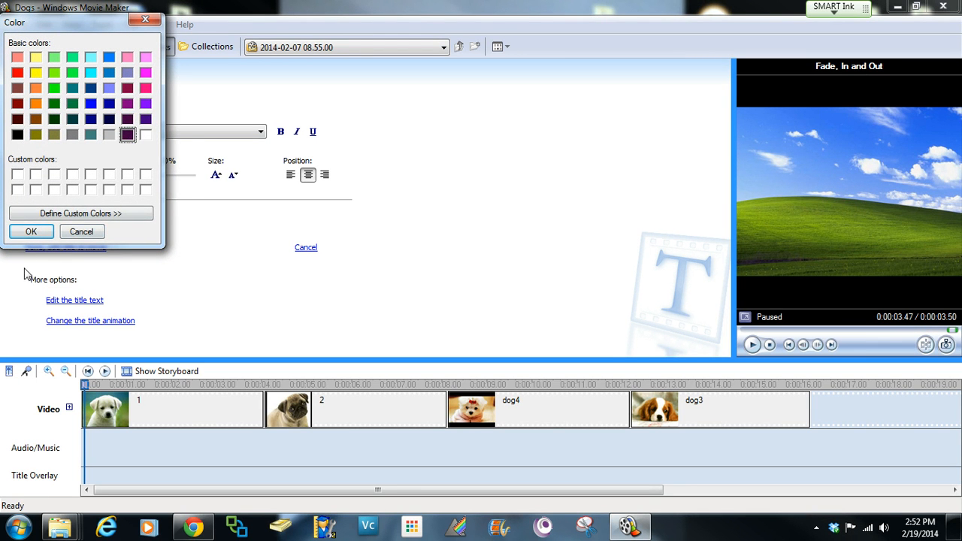
pyautogui.click(31, 232)
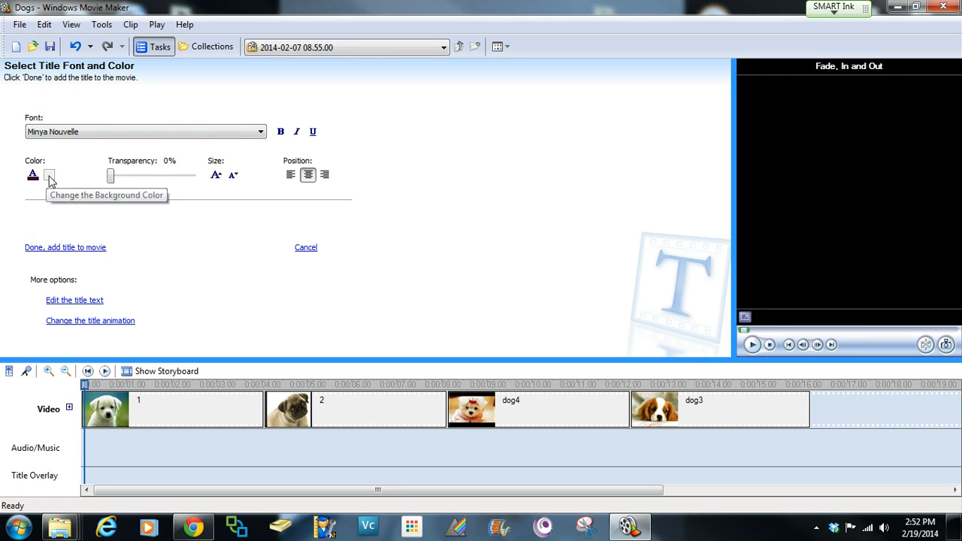
pyautogui.moveTo(112, 178)
pyautogui.mouseDown()
pyautogui.moveTo(168, 182)
pyautogui.moveTo(97, 182)
pyautogui.mouseUp()
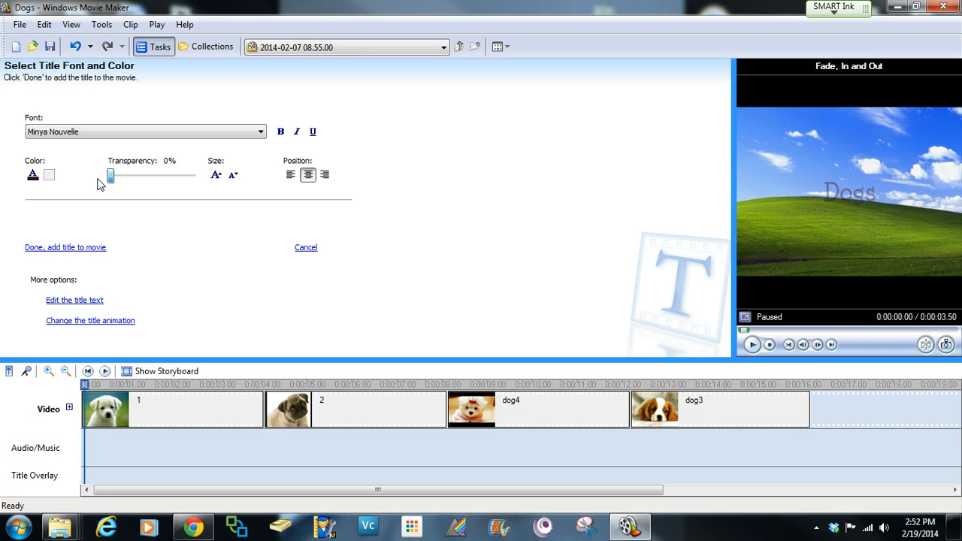
pyautogui.click(216, 176)
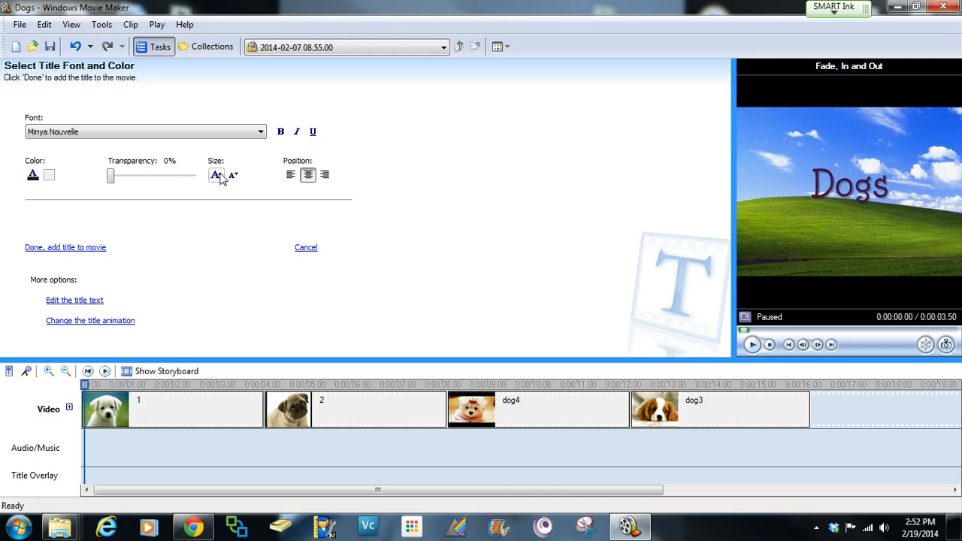
# Try left and right alignment for the title text, finishing with it centered
pyautogui.click(291, 176)
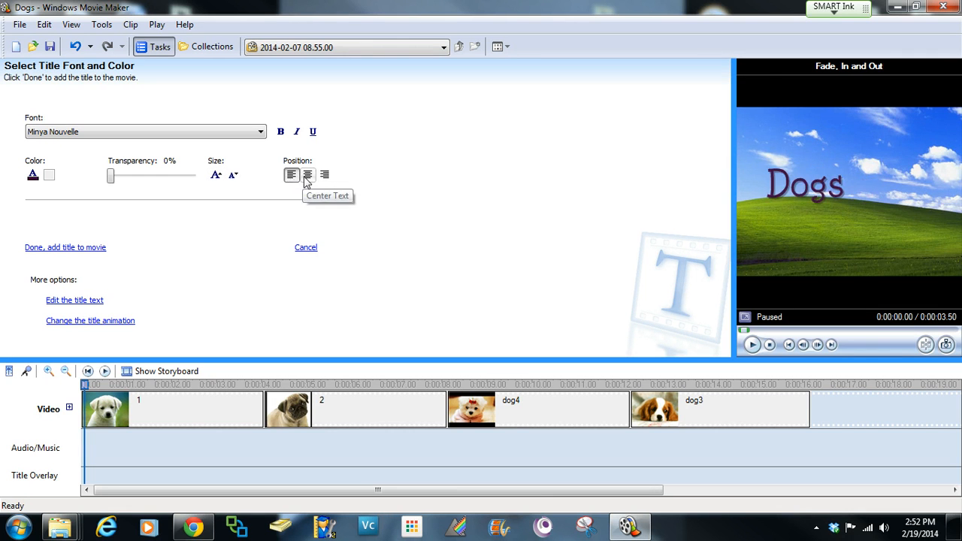
pyautogui.click(307, 177)
pyautogui.click(325, 177)
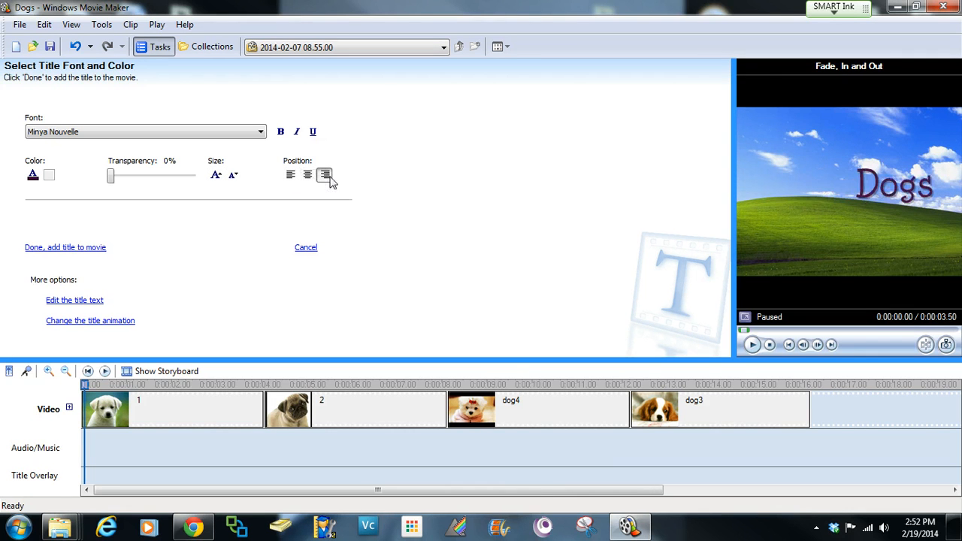
pyautogui.click(308, 178)
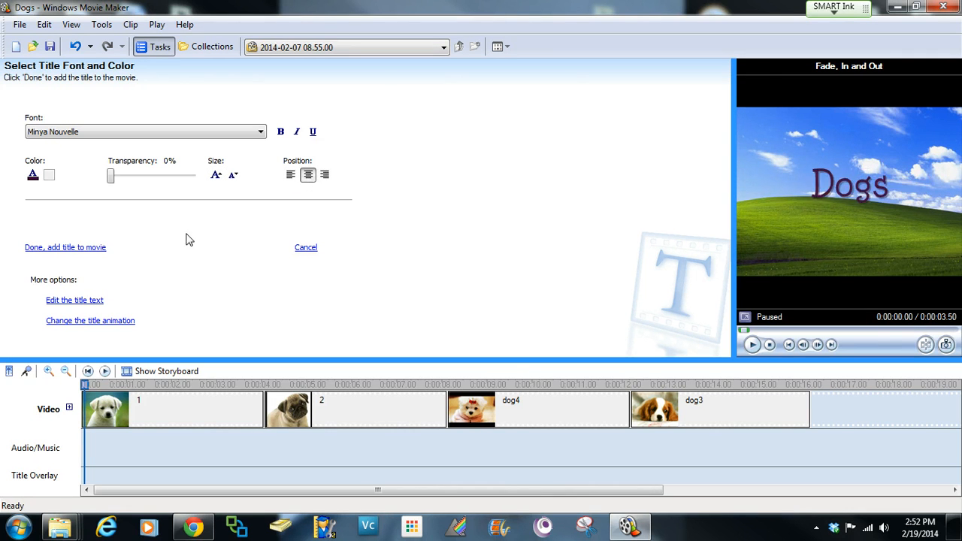
# Give the title the "Scroll, Perspective" animation and add it to the movie
pyautogui.click(94, 323)
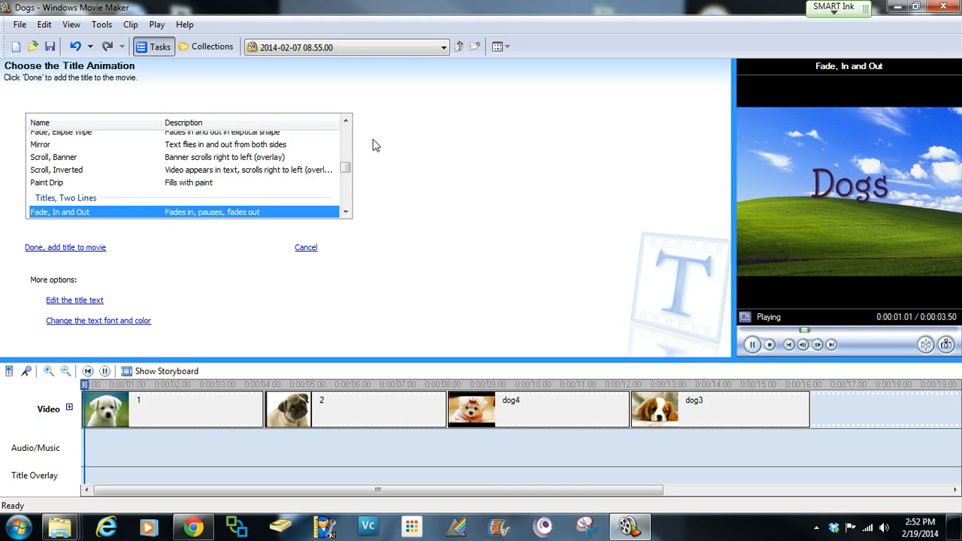
pyautogui.moveTo(348, 172); pyautogui.dragTo(348, 155)
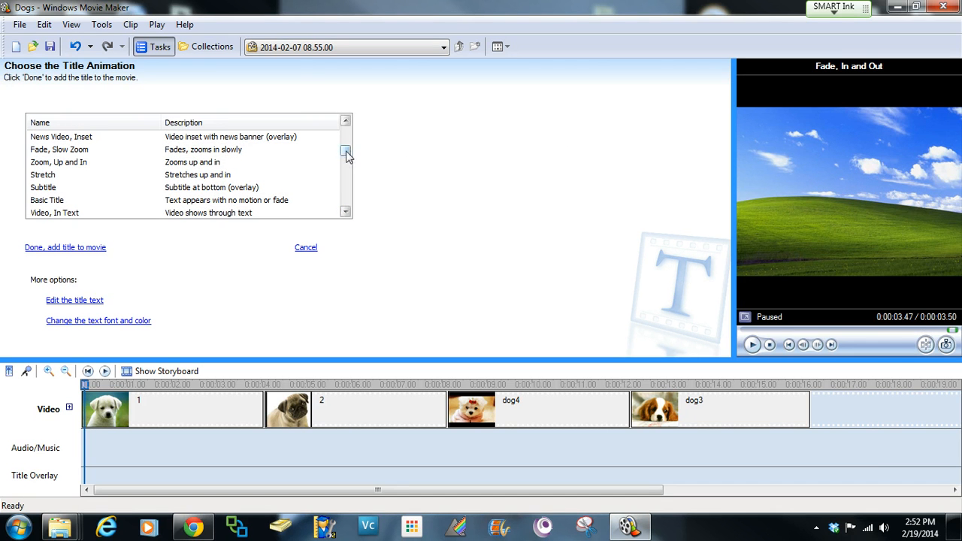
pyautogui.moveTo(347, 151)
pyautogui.mouseDown()
pyautogui.moveTo(348, 133)
pyautogui.moveTo(351, 144)
pyautogui.mouseUp()
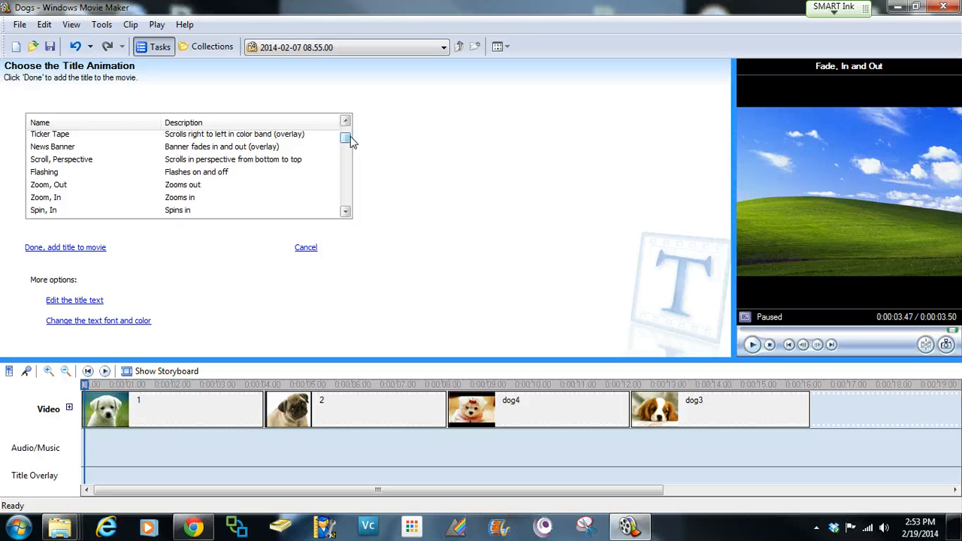
pyautogui.click(253, 137)
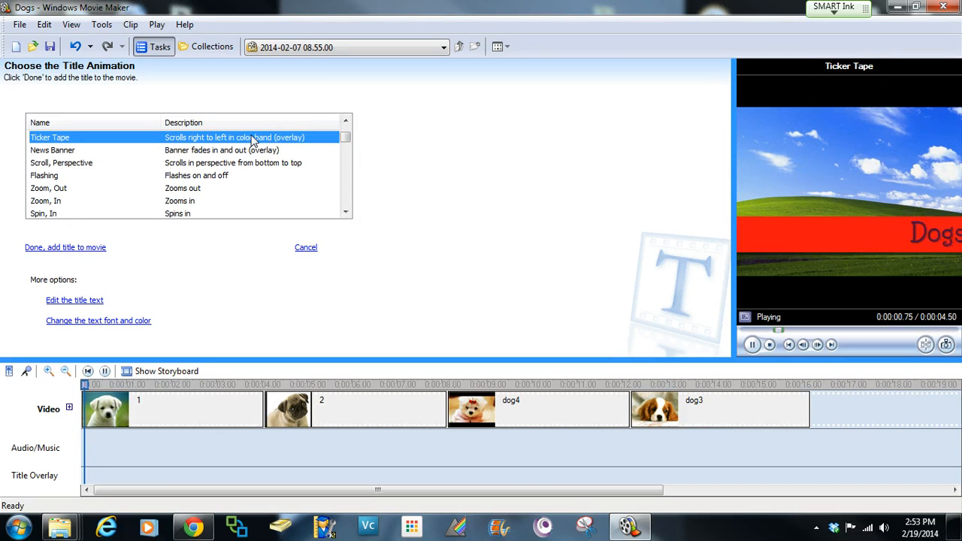
pyautogui.click(184, 153)
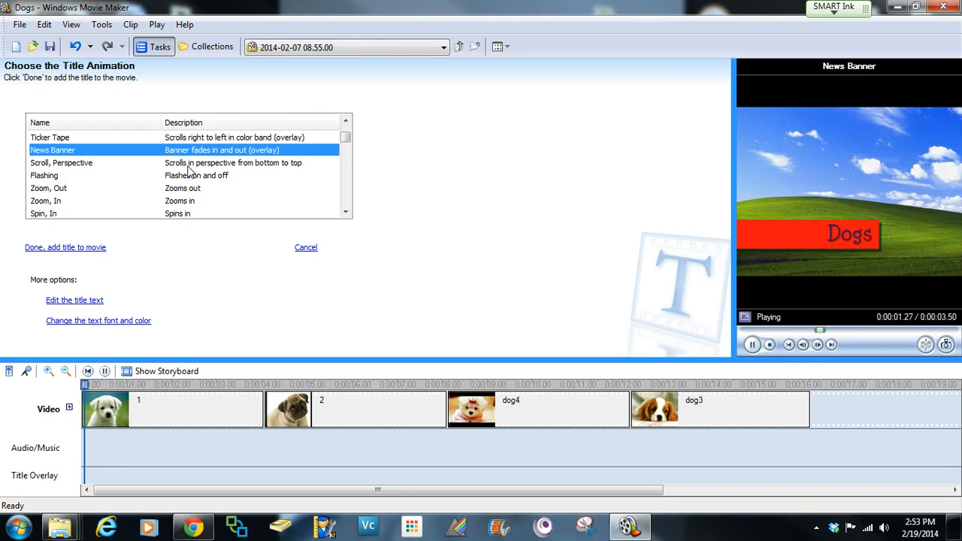
pyautogui.click(194, 165)
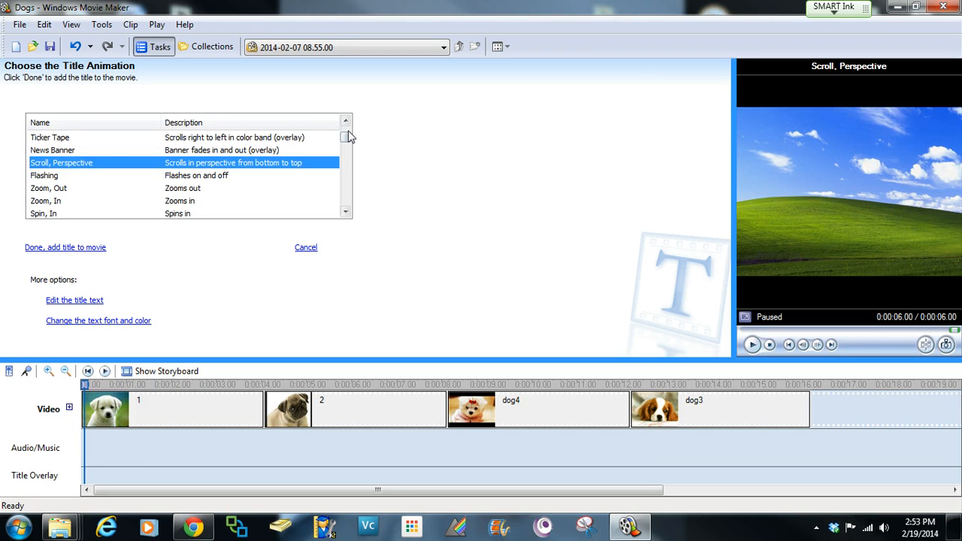
pyautogui.scroll(1, 347, 134)
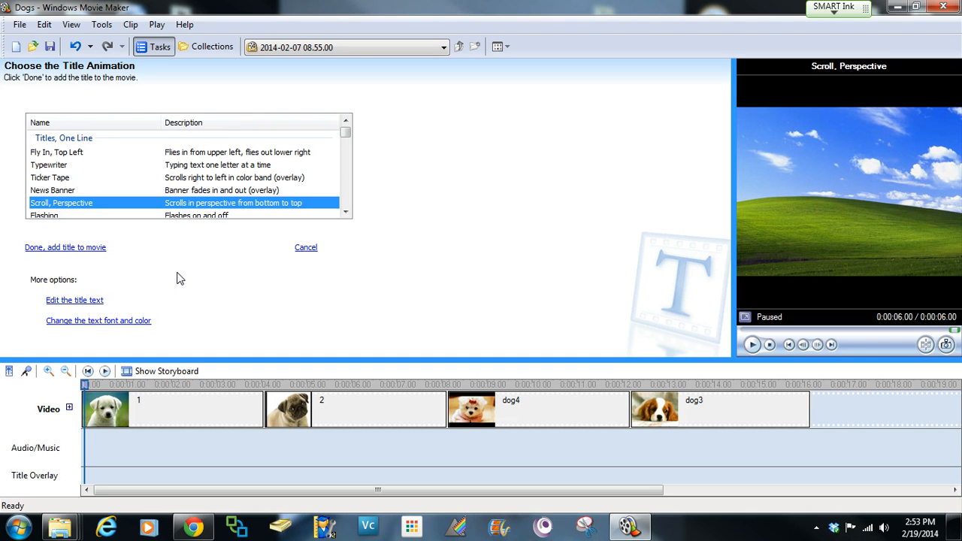
pyautogui.click(72, 248)
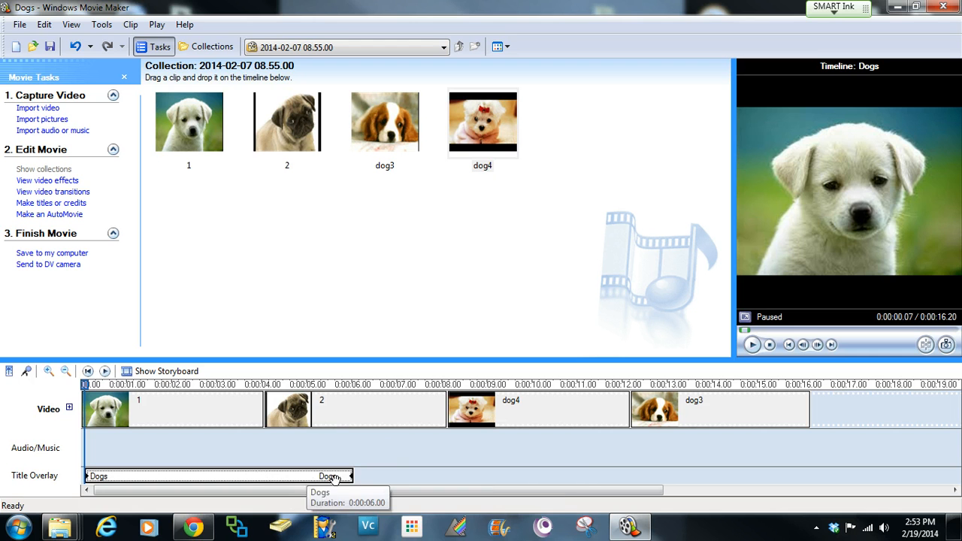
# Shorten the "Dogs" title overlay to end with clip 1 at 0:00:04.00, and play the movie from the start to check it
pyautogui.moveTo(347, 475); pyautogui.dragTo(262, 475)
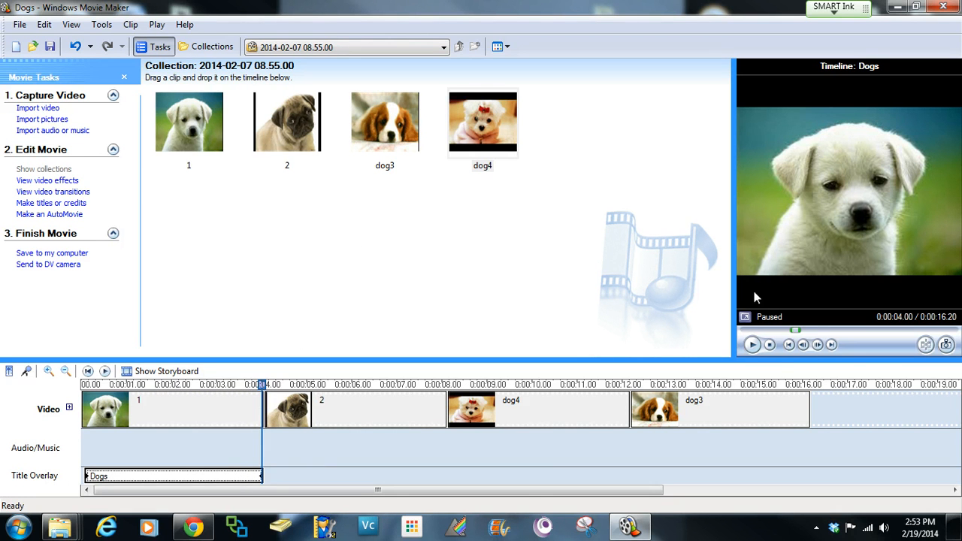
pyautogui.click(752, 345)
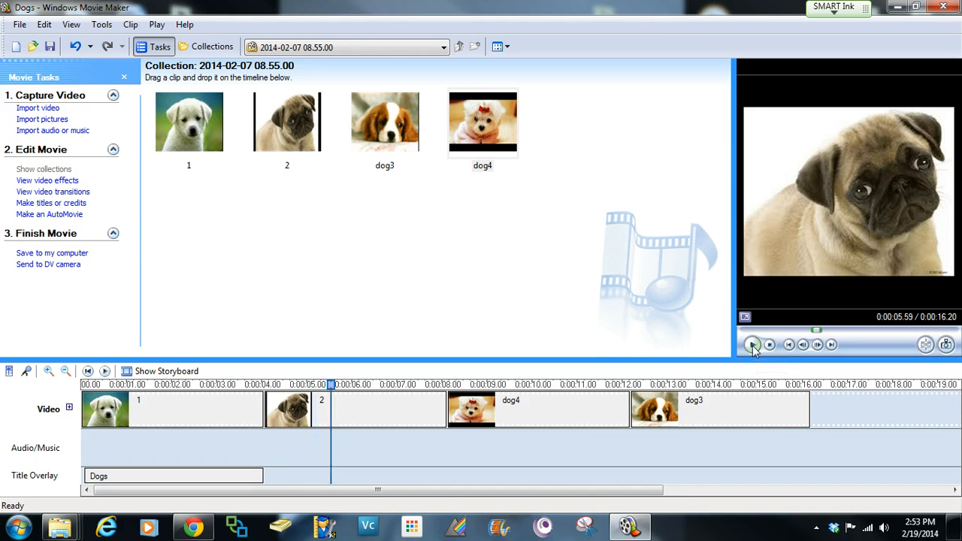
pyautogui.moveTo(331, 386); pyautogui.dragTo(78, 387)
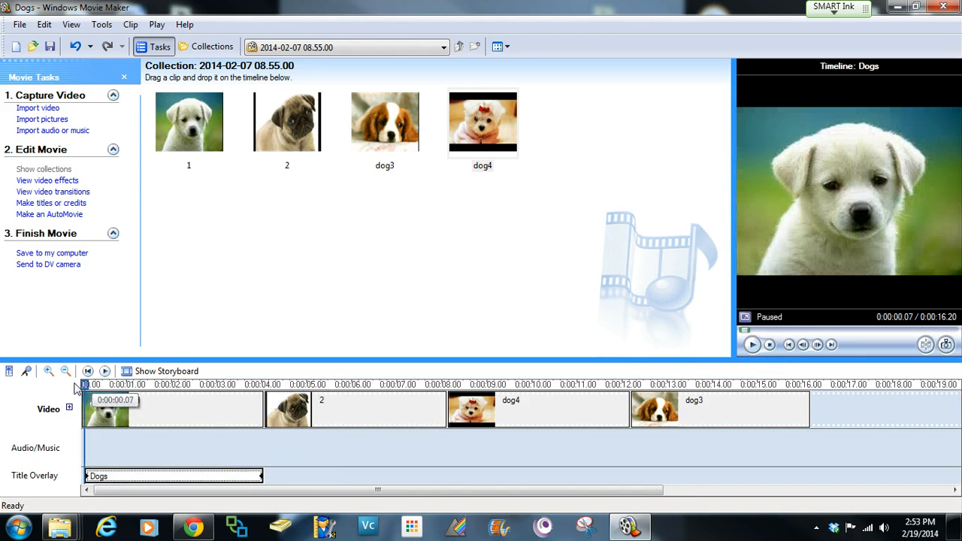
pyautogui.click(752, 345)
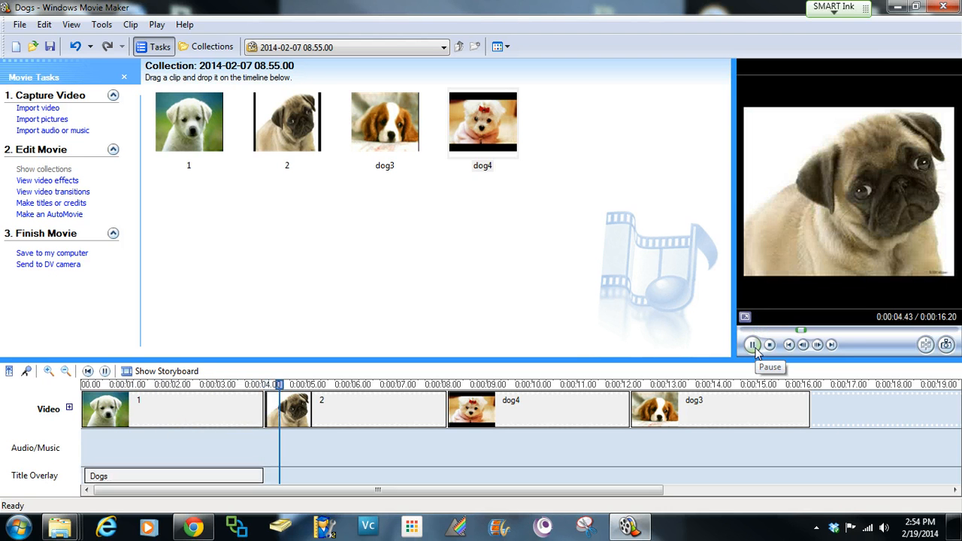
pyautogui.click(752, 345)
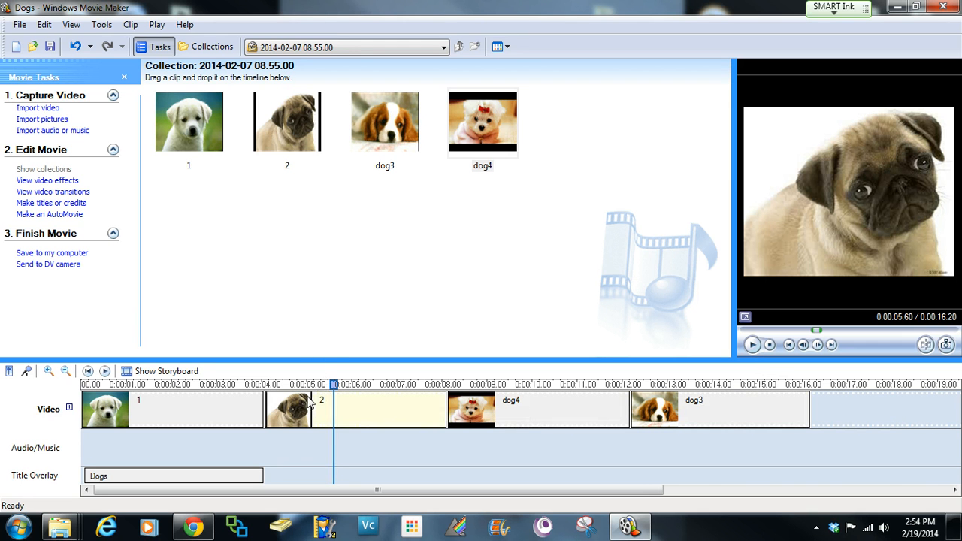
# Open the choices for where to add a title or credits in the movie
pyautogui.click(51, 202)
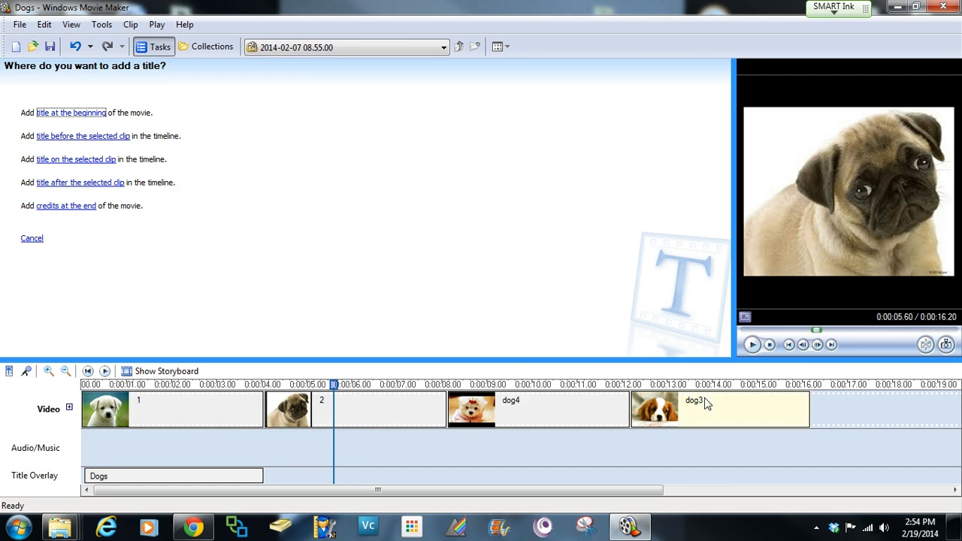
pyautogui.click(820, 418)
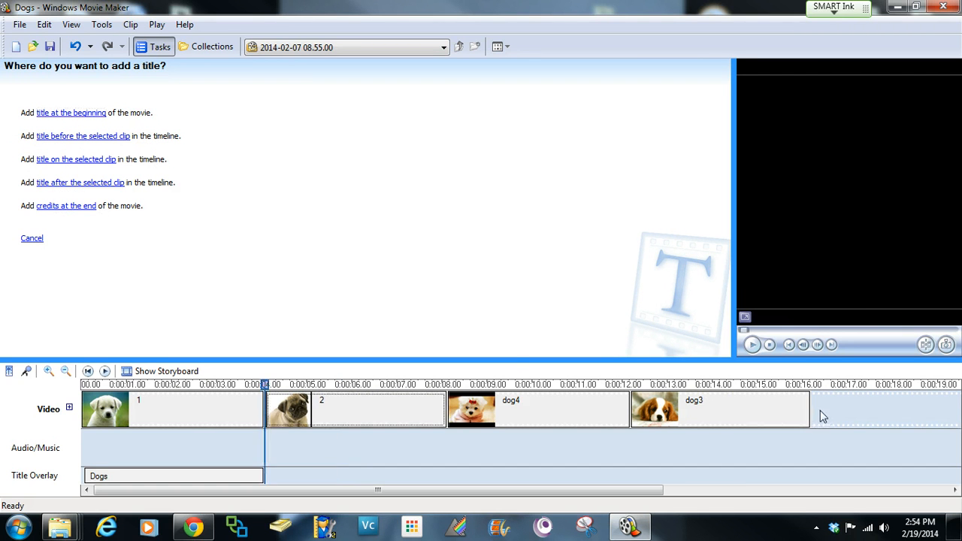